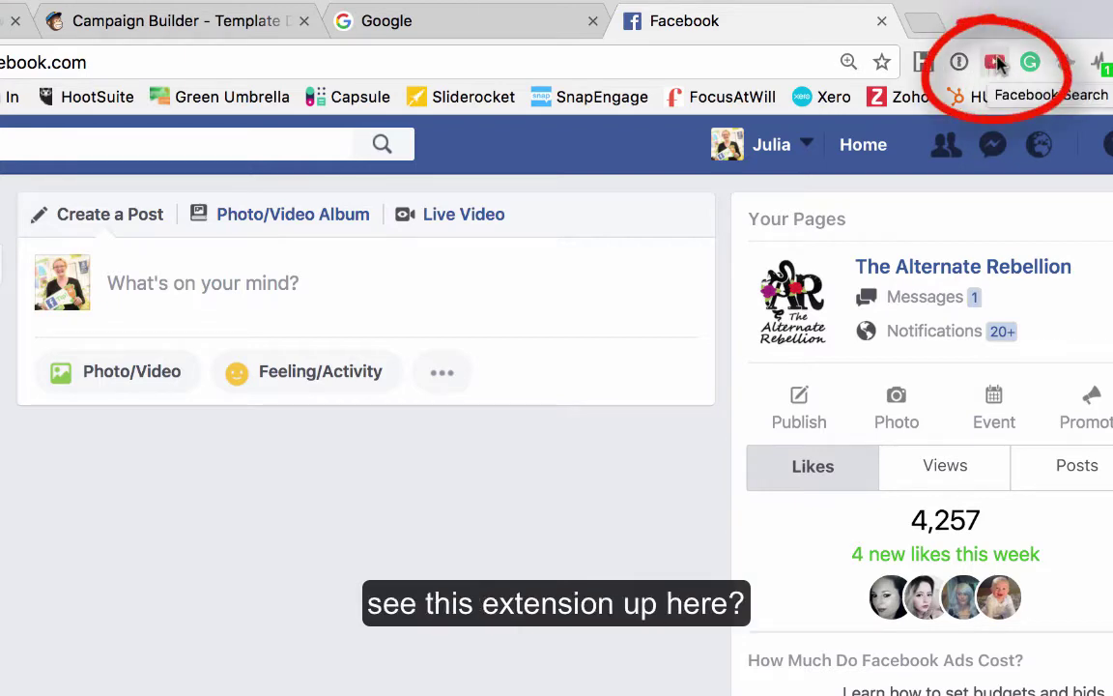
In Intelligence Search, set the first People criterion to Relationship Status = Engaged
click(996, 63)
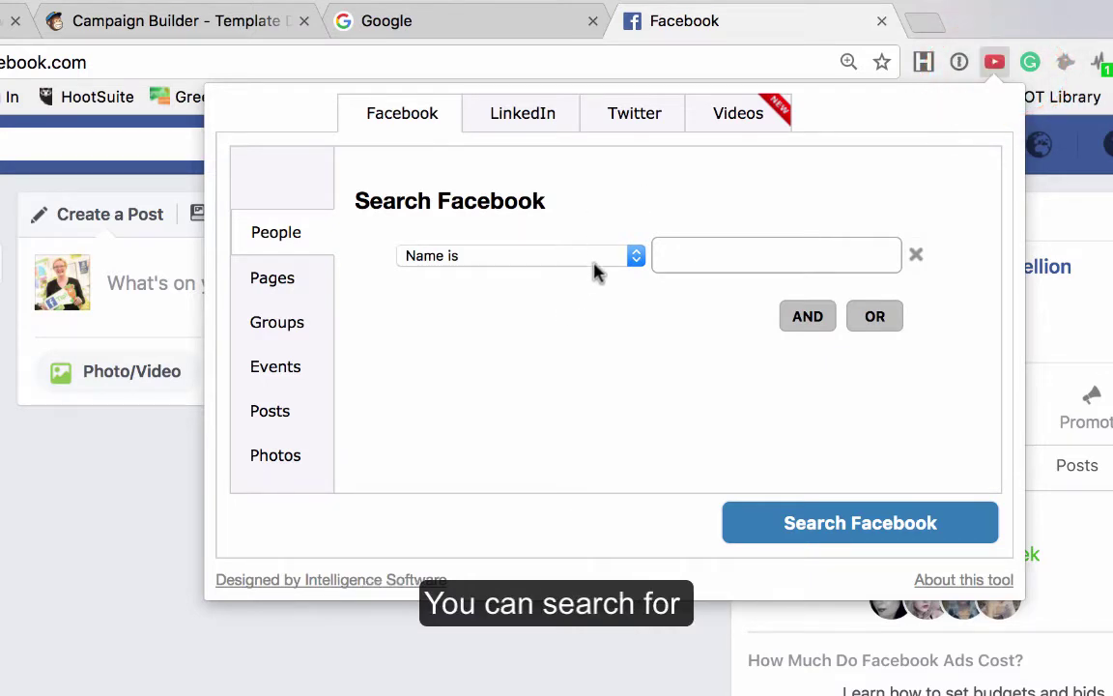
click(635, 257)
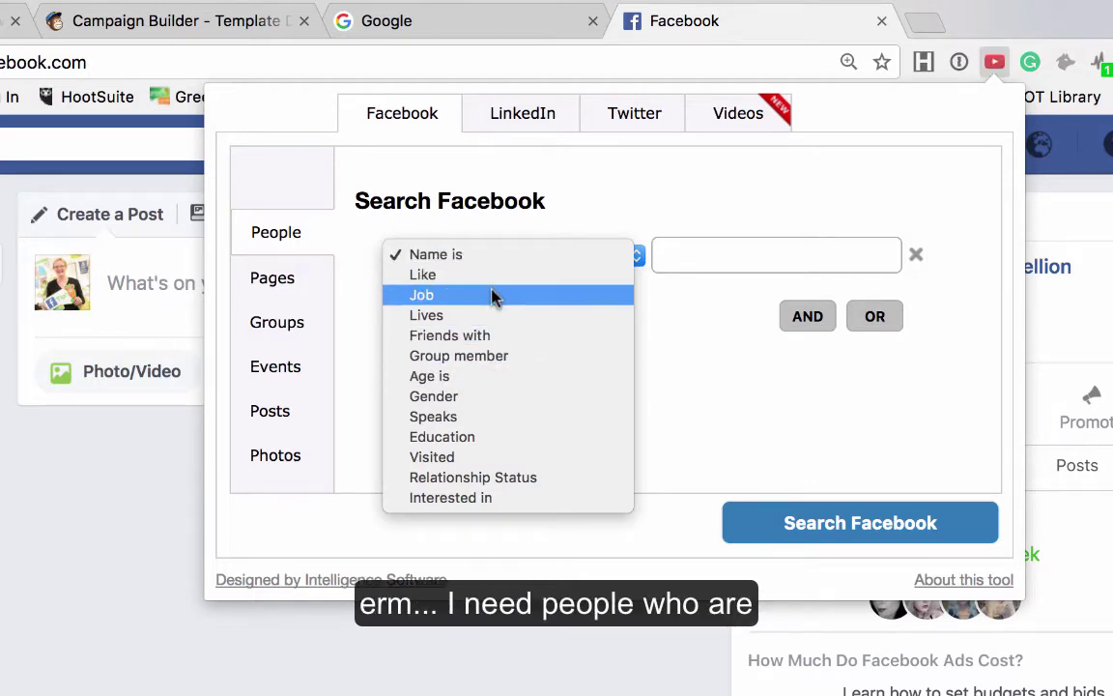
click(478, 479)
click(891, 253)
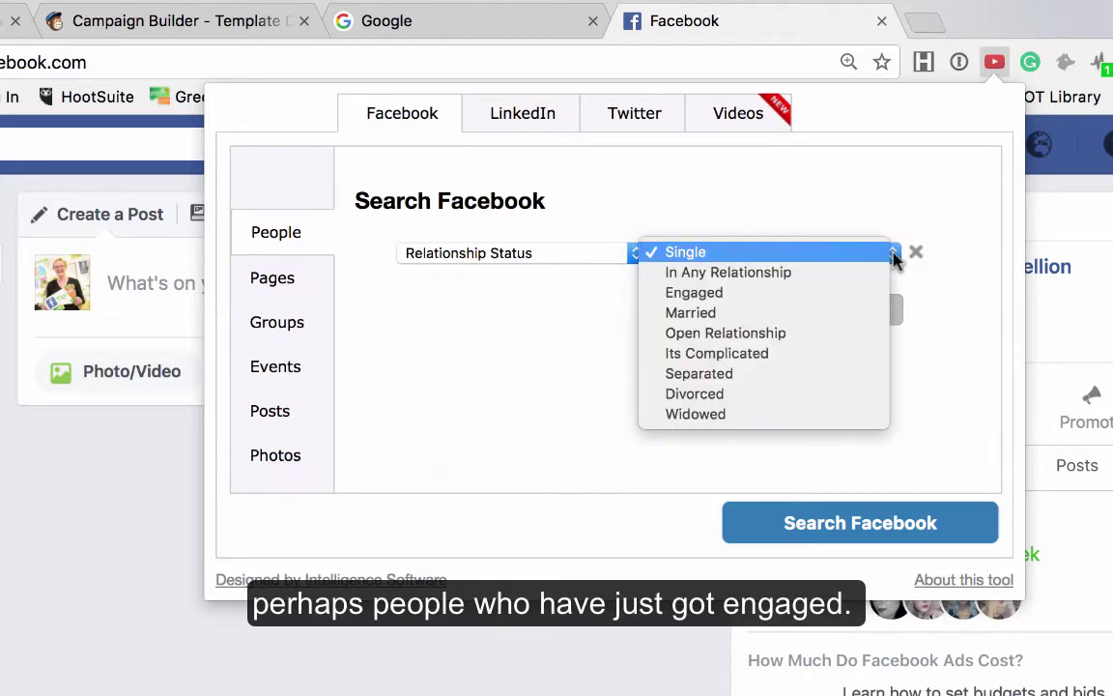
click(708, 298)
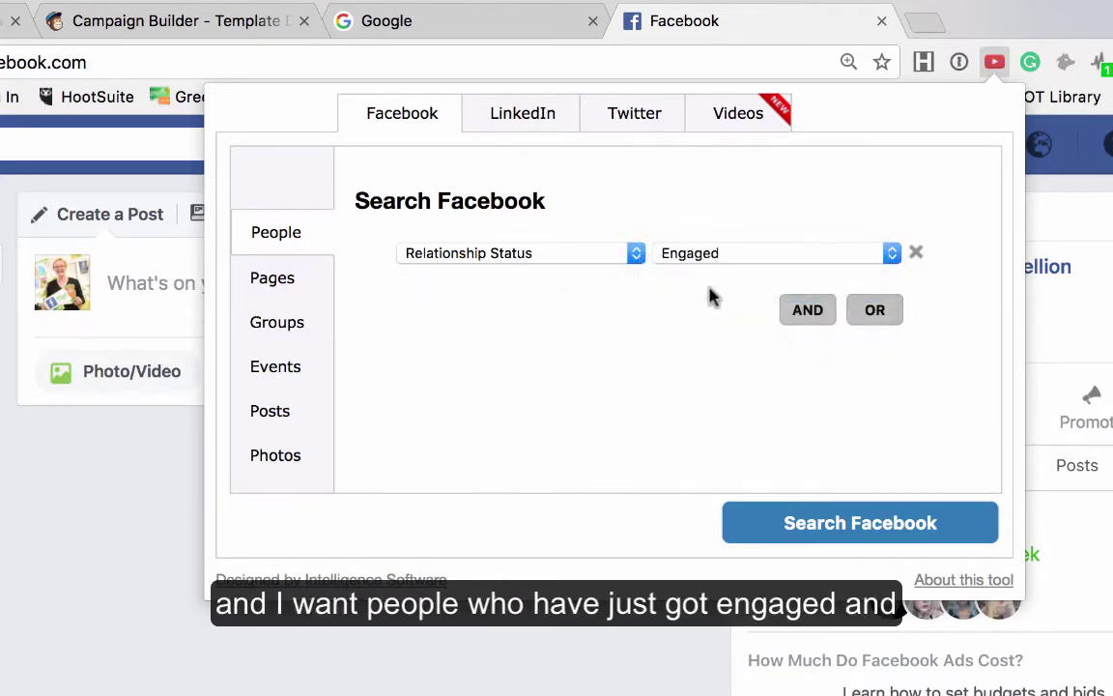
Add an AND condition Lives > Present 'daventry' and run the Facebook search
click(810, 313)
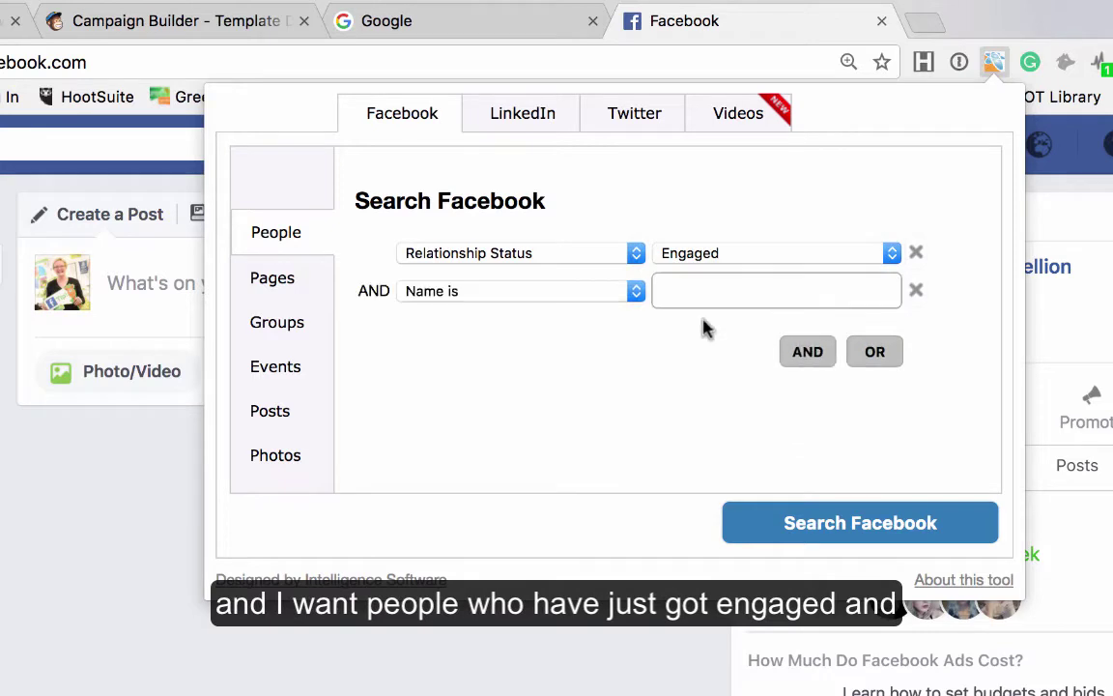
click(637, 293)
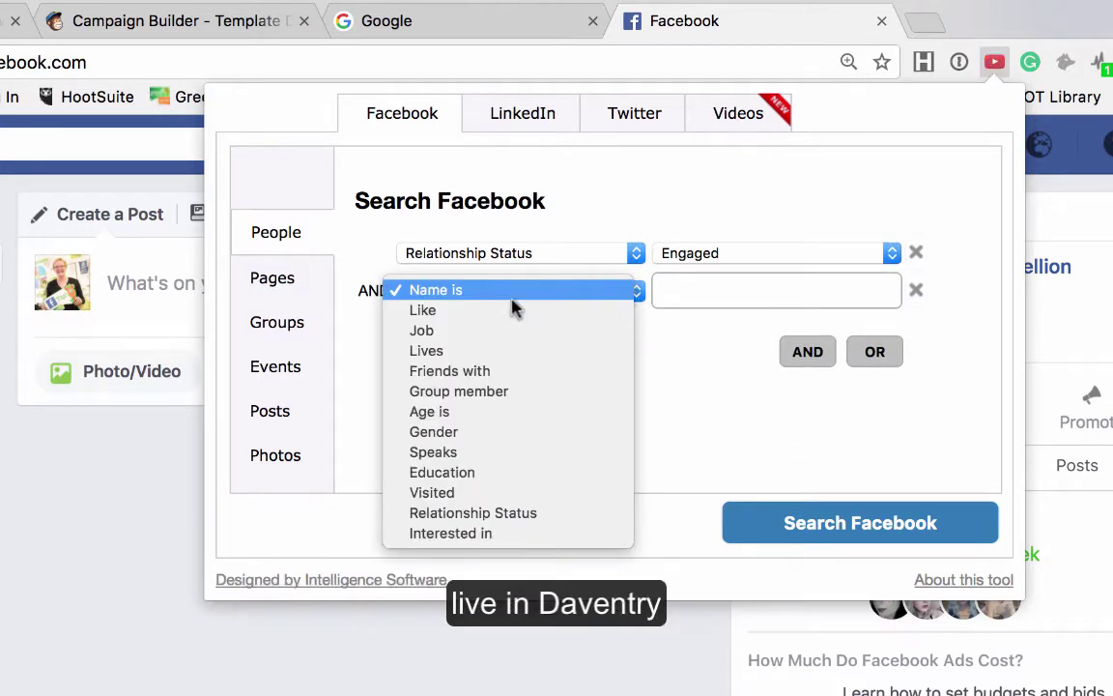
click(451, 353)
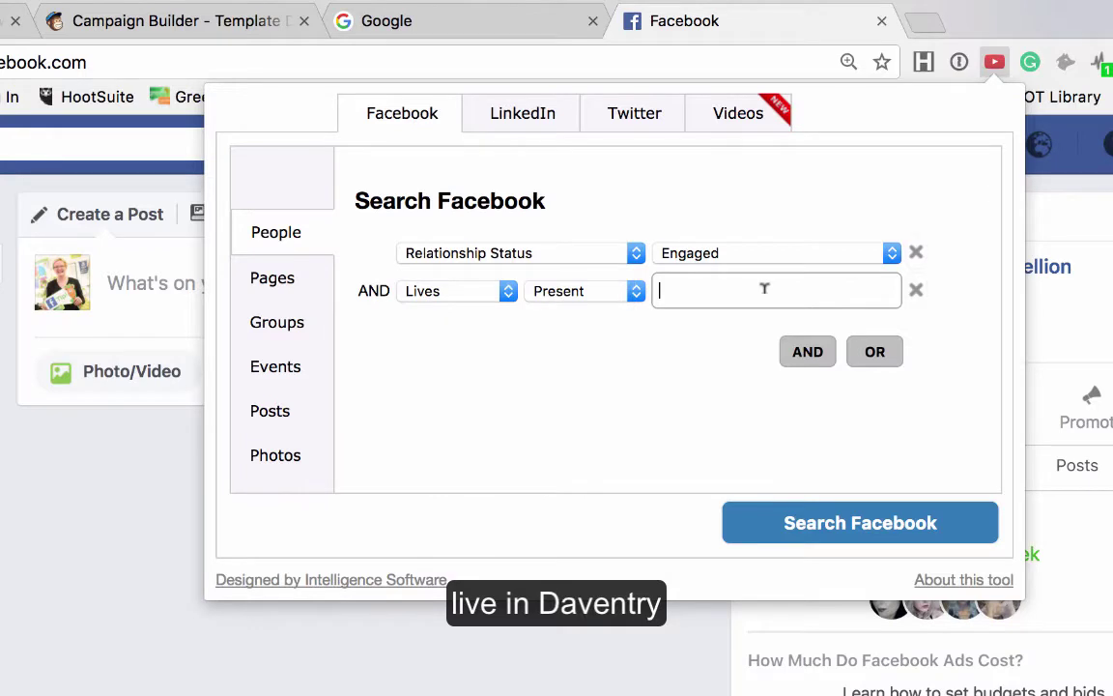
text(daventry)
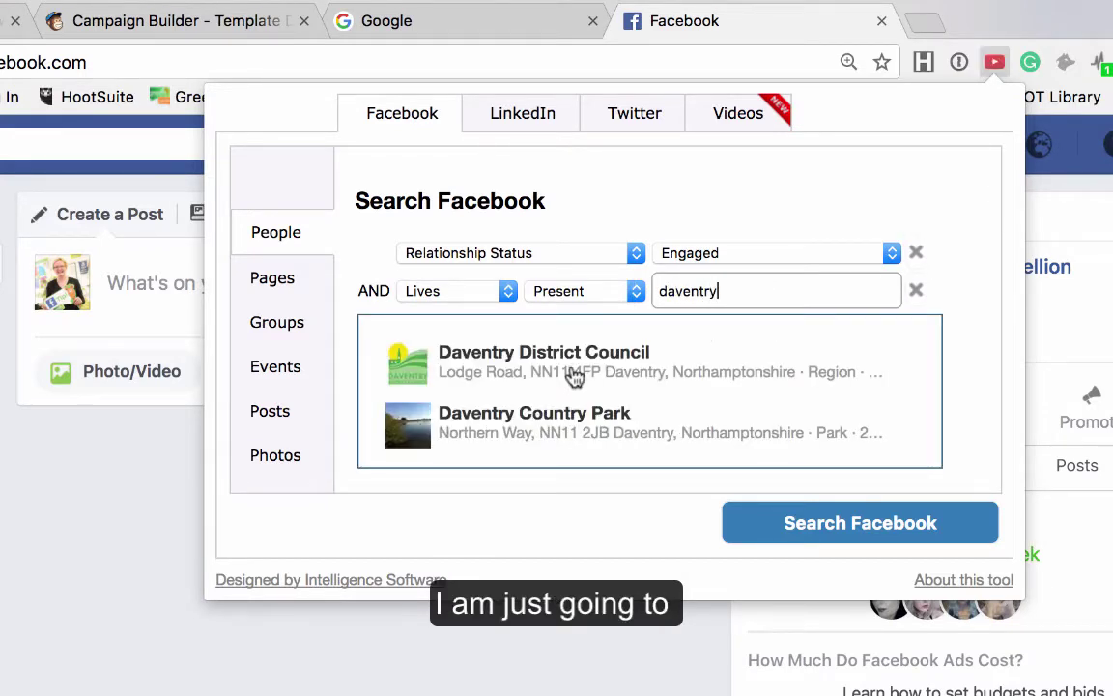
click(874, 193)
click(795, 547)
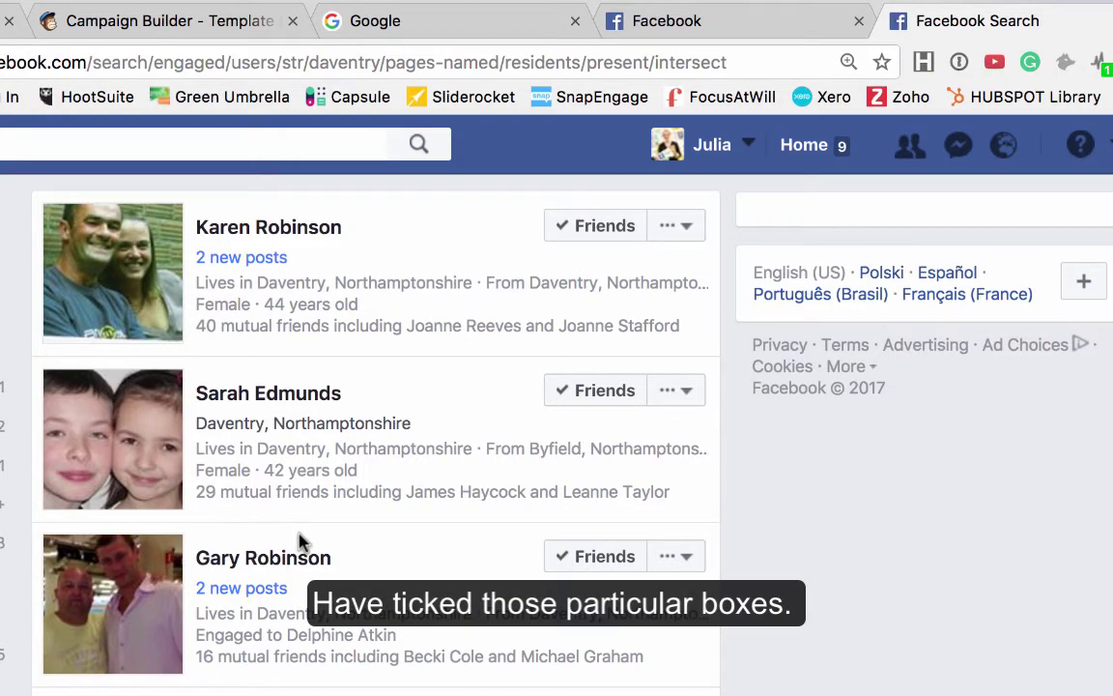
Scroll through the Facebook results for engaged people living in Daventry
scroll(300, 542, down, 20)
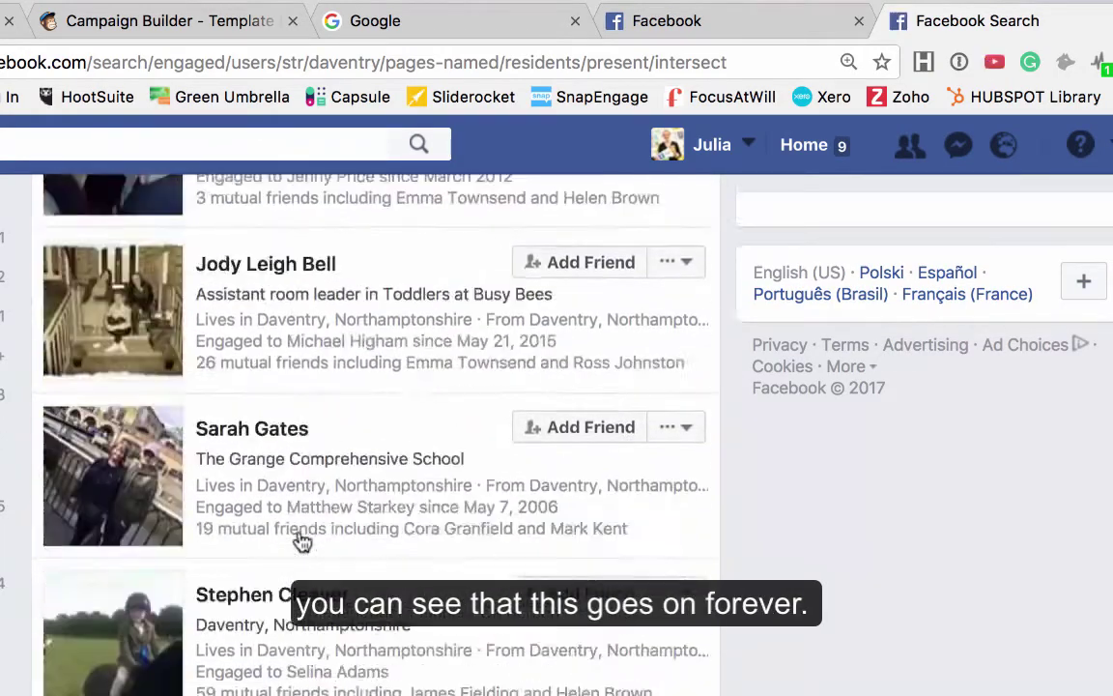
scroll(303, 542, down, 20)
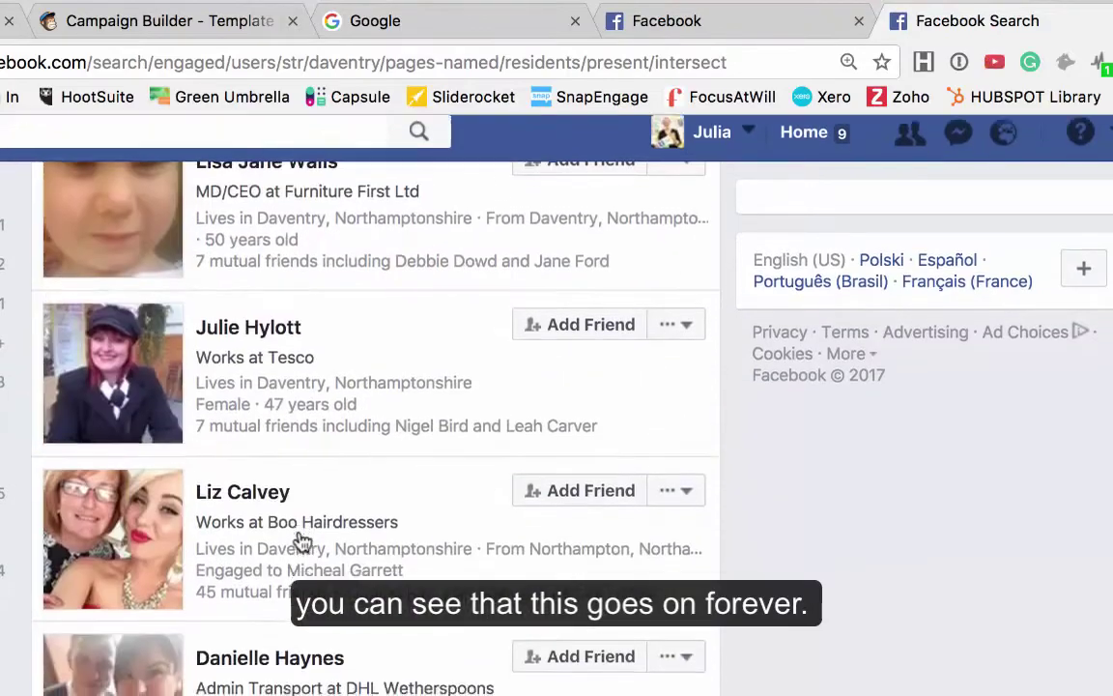
scroll(302, 542, down, 20)
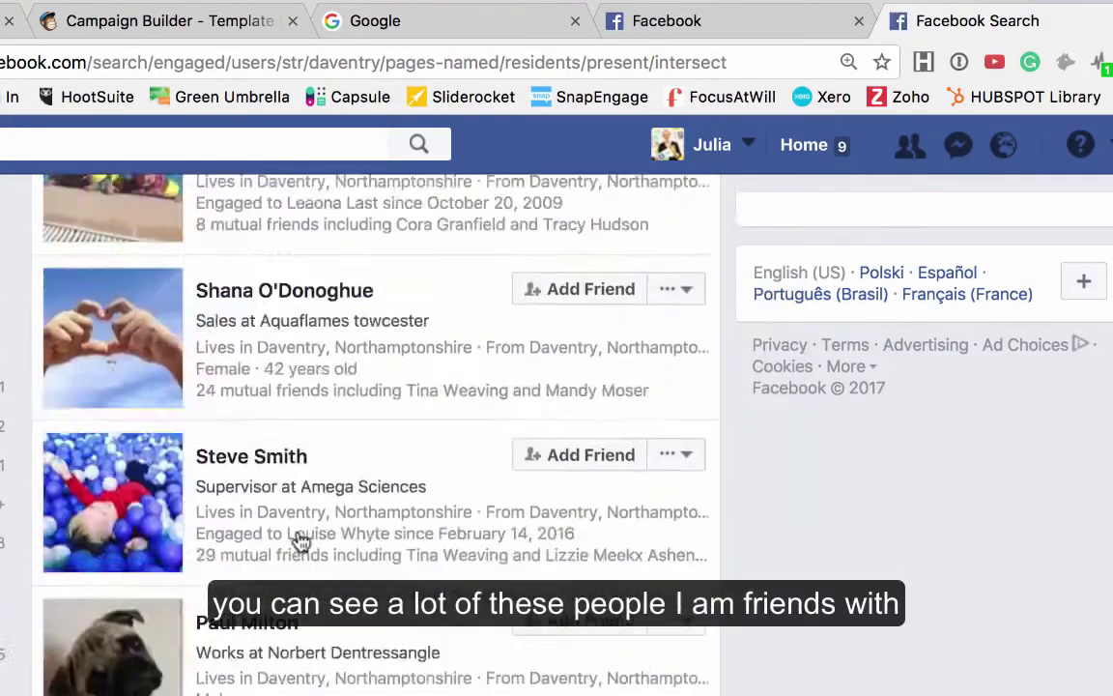
scroll(301, 542, up, 4)
Open a listed person's options menu showing Send message, Photos, Friends and Interests
mouse_move(601, 319)
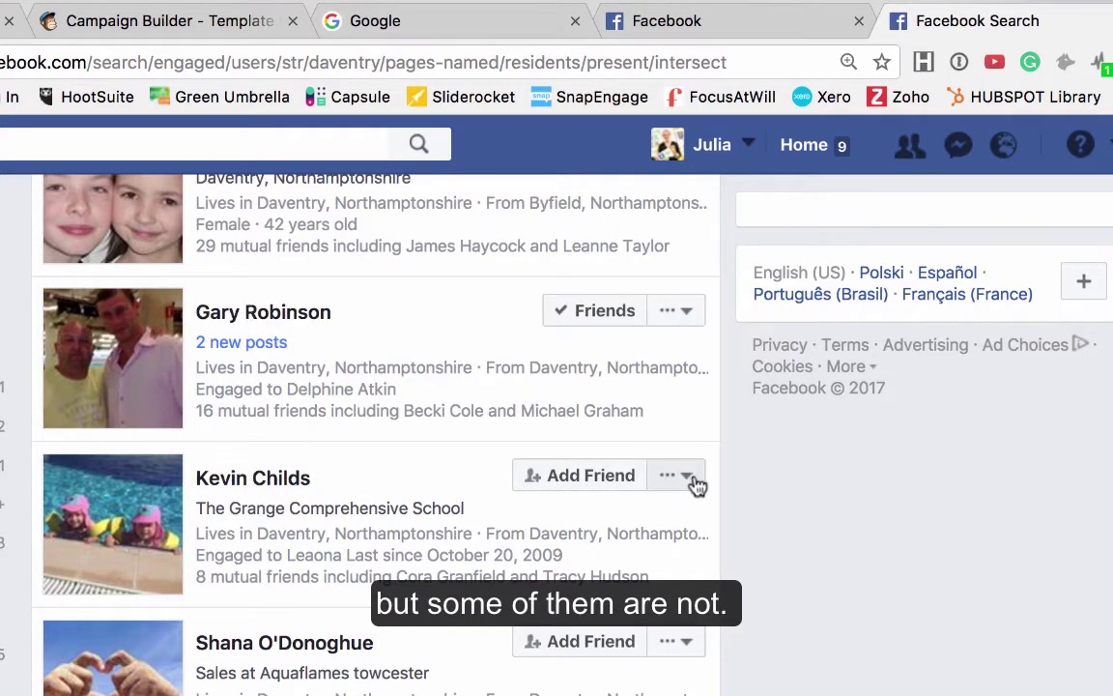
click(695, 481)
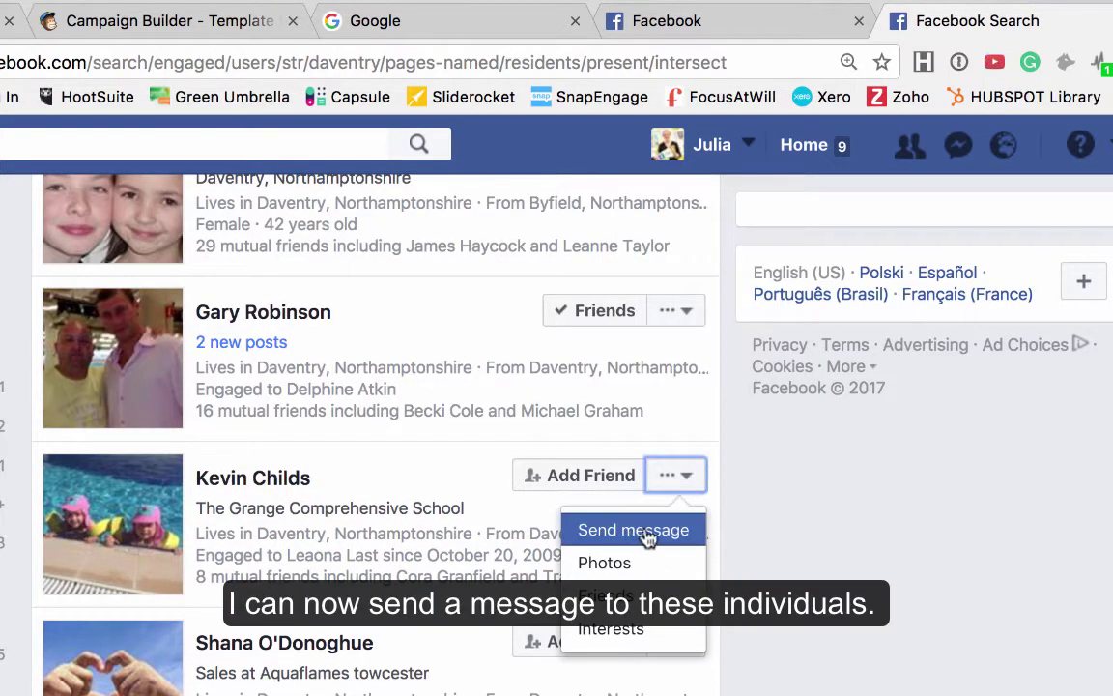
click(426, 580)
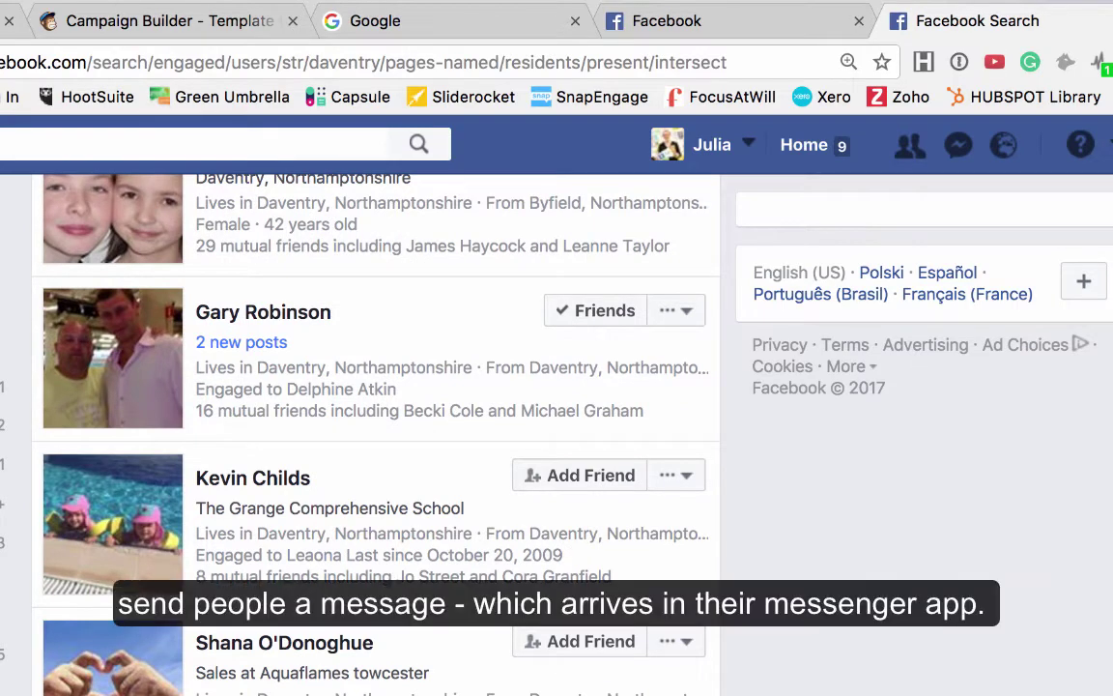
scroll(406, 657, down, 3)
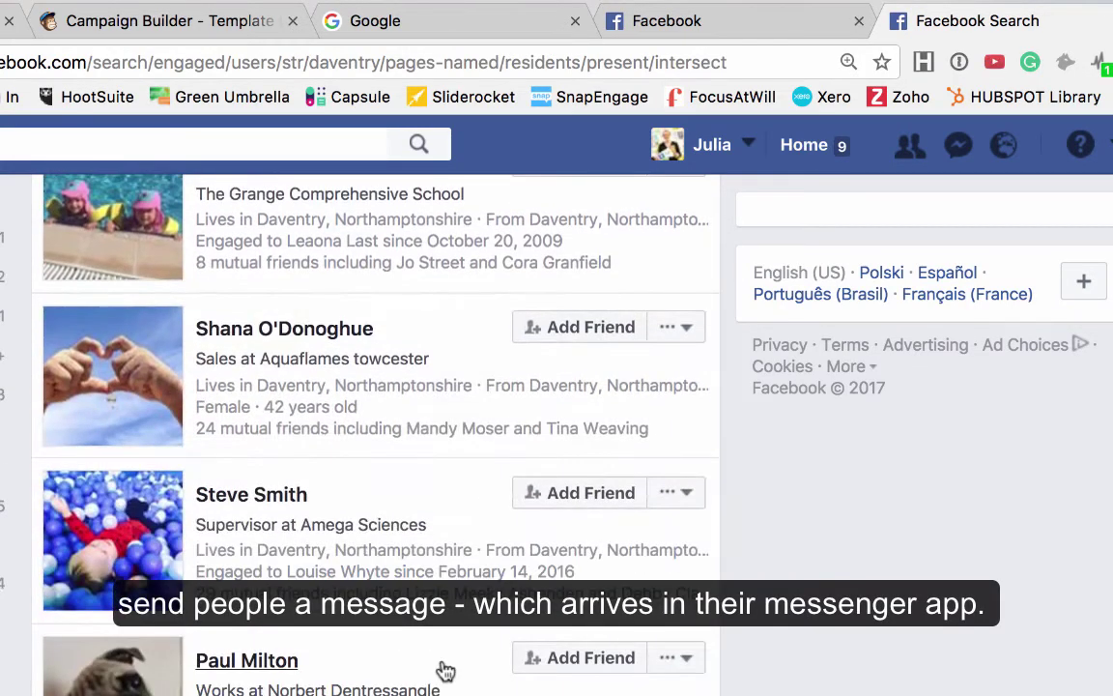
click(694, 331)
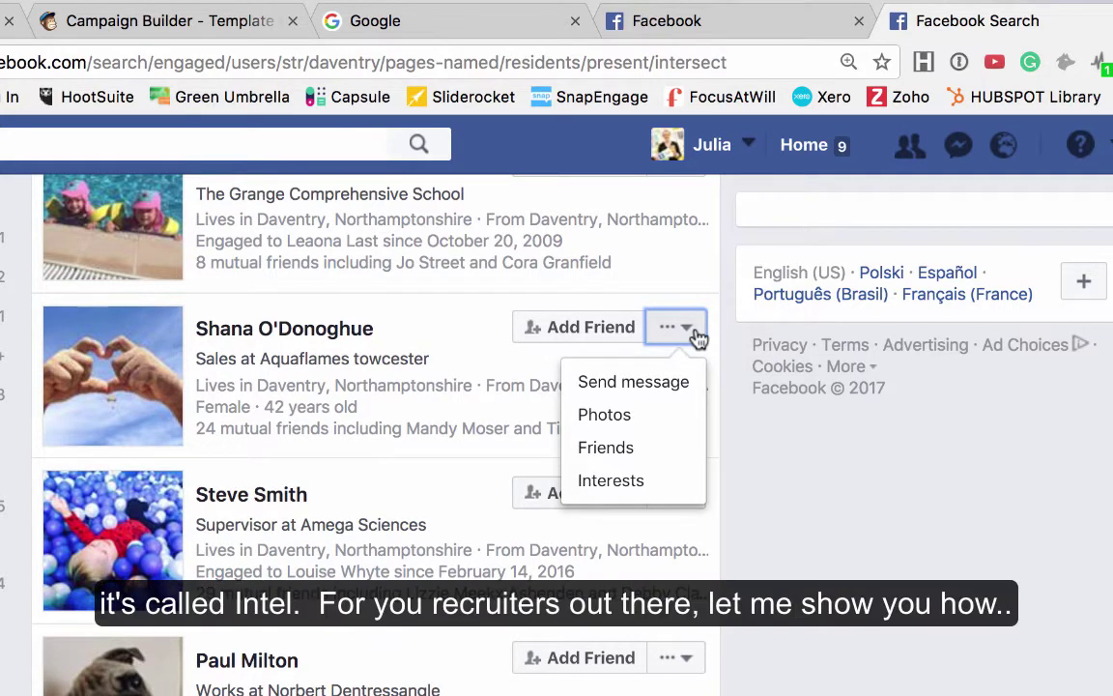
Change the first Intelligence Search criterion to Job 'software developer'
click(996, 64)
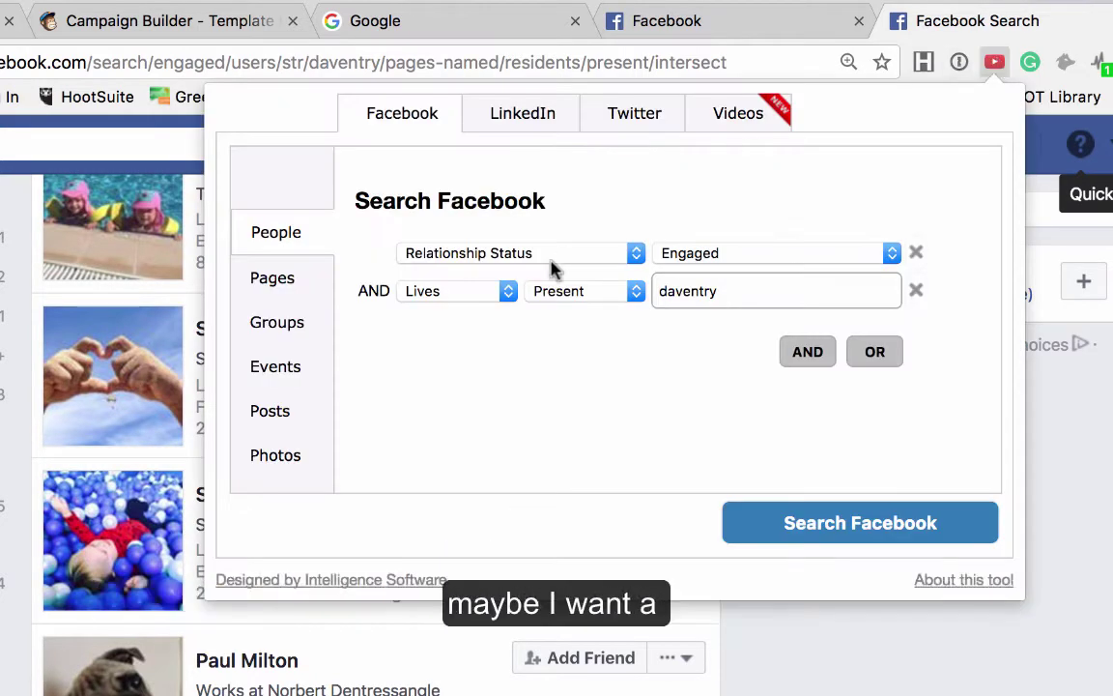
click(636, 254)
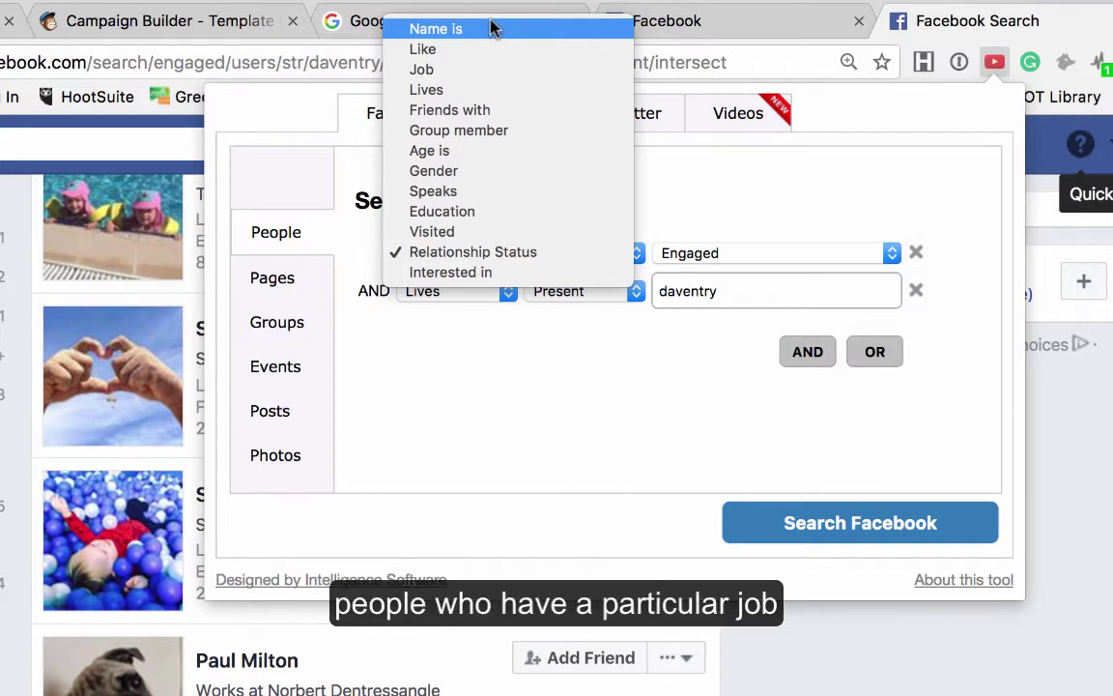
click(422, 72)
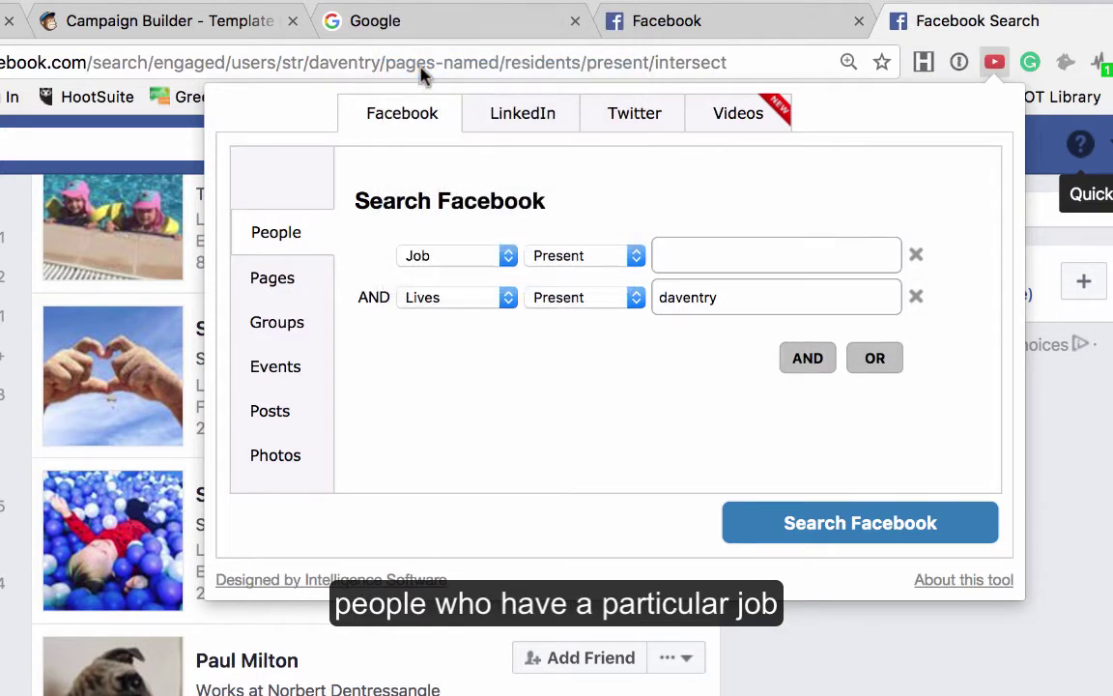
text(sof)
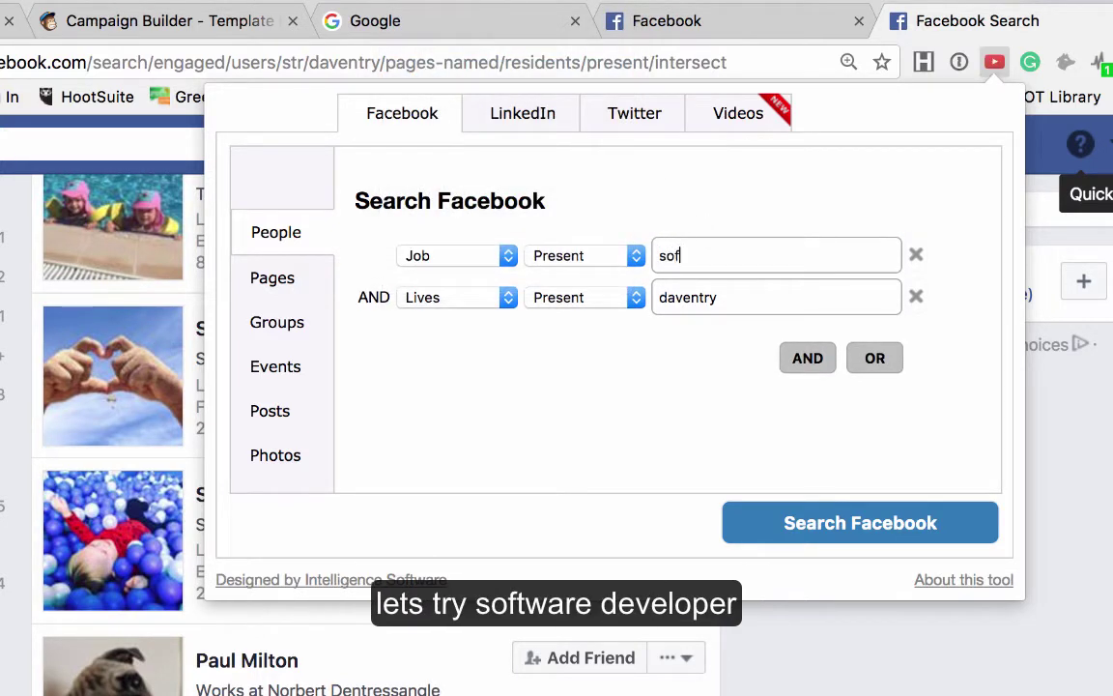
text(tware de)
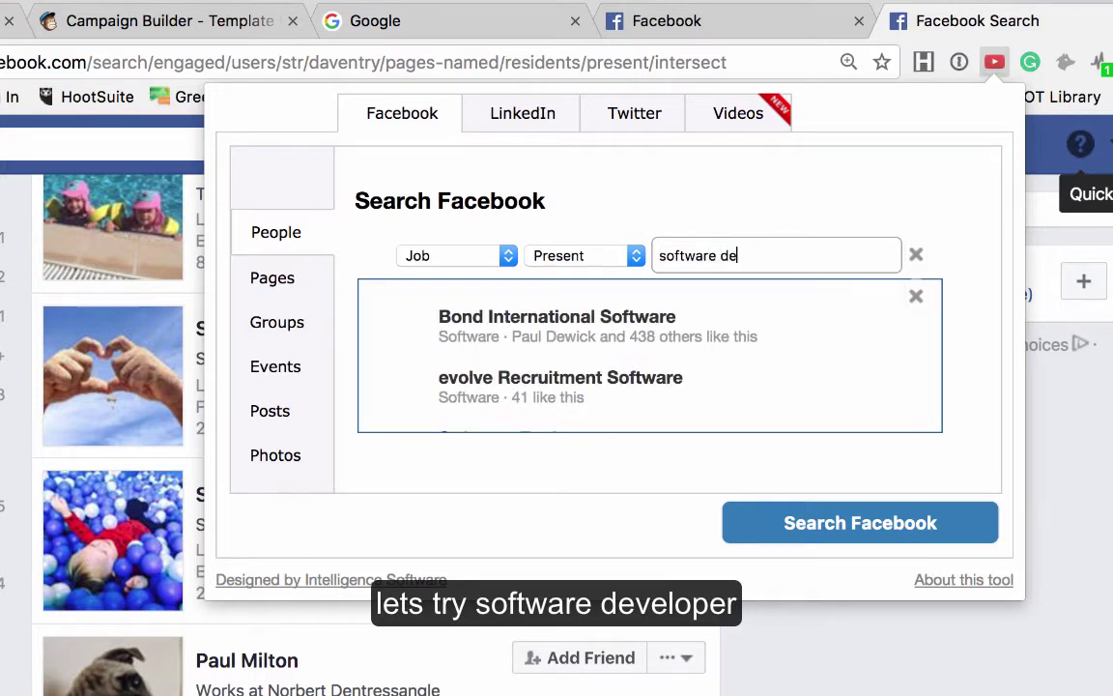
text(veloper)
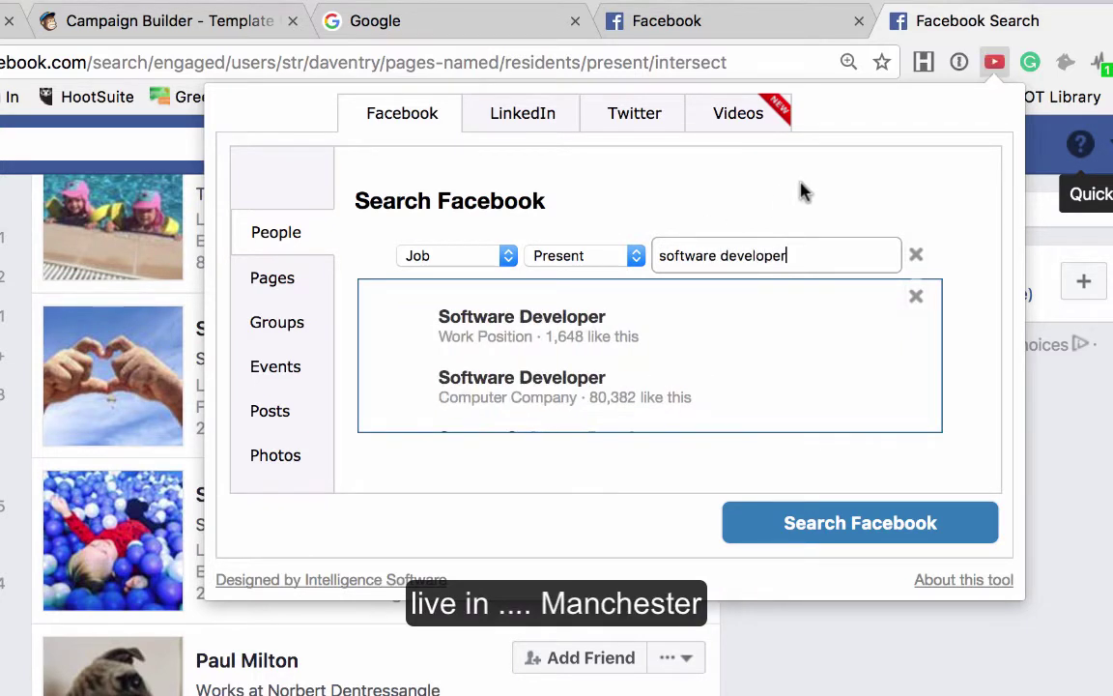
key(Return)
Replace the Lives place 'daventry' with 'manchester' and run the Facebook search
click(504, 301)
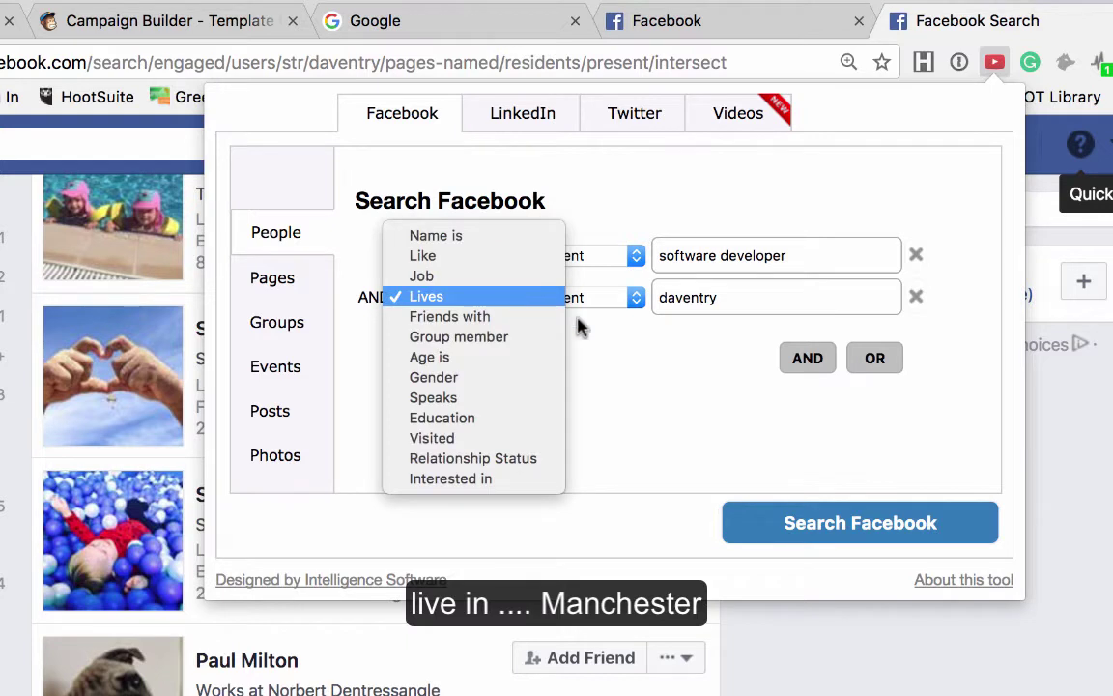
click(750, 310)
double_click(750, 310)
text(man)
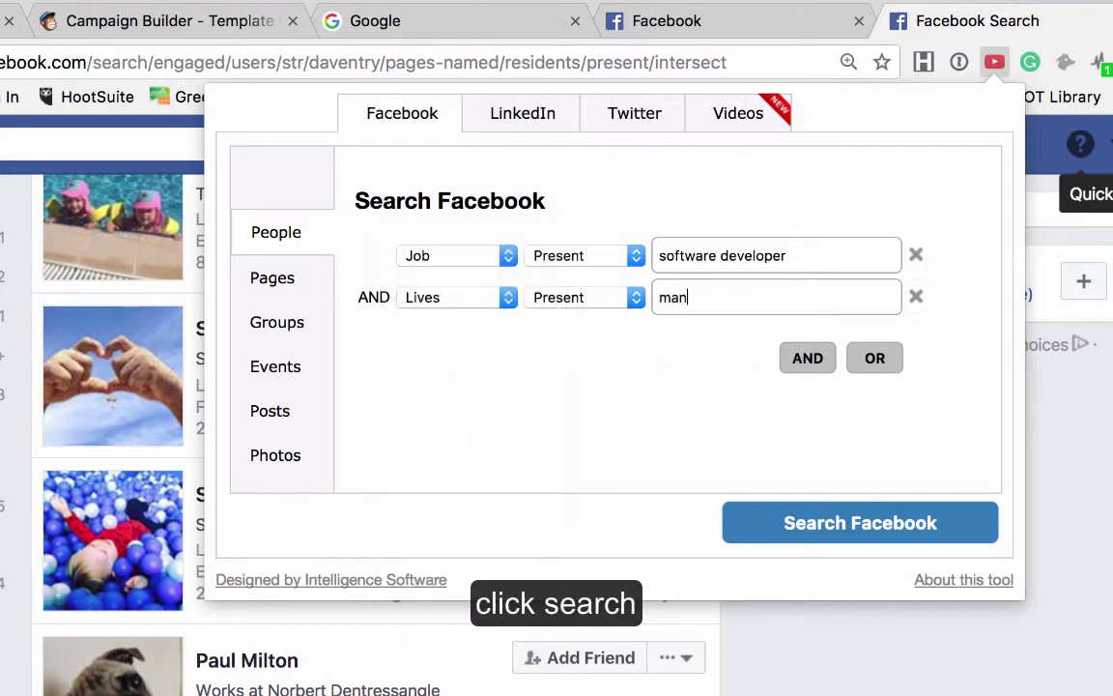
text(chester)
click(773, 179)
click(812, 525)
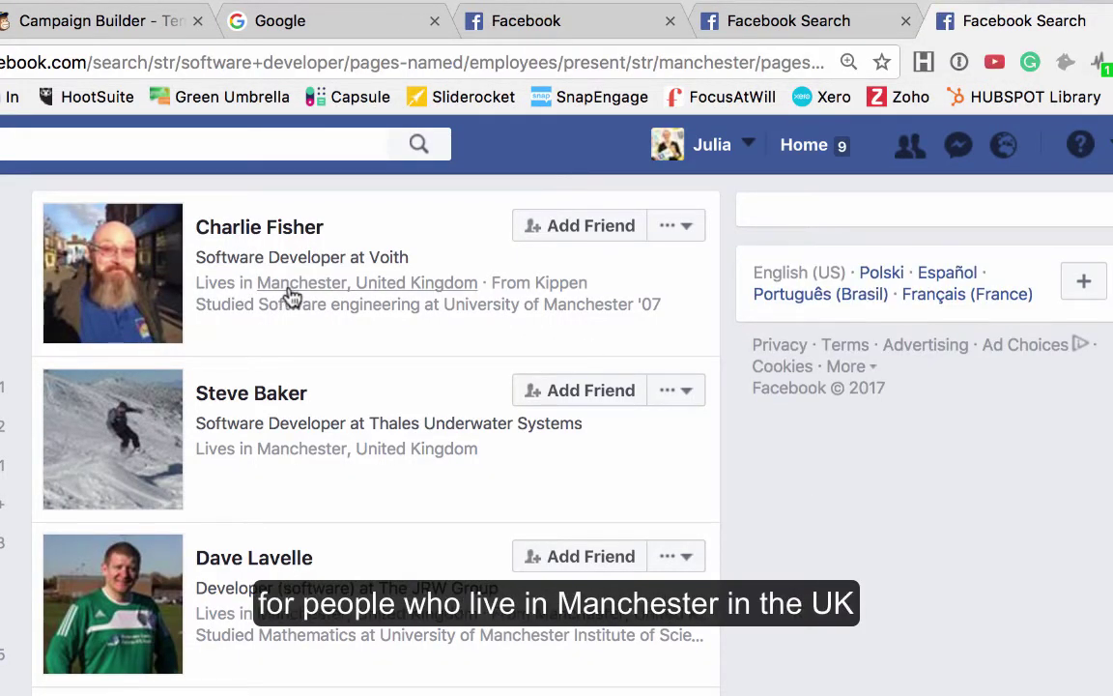
Scroll the Manchester software developer results and open then close a result's '...' menu
mouse_move(293, 297)
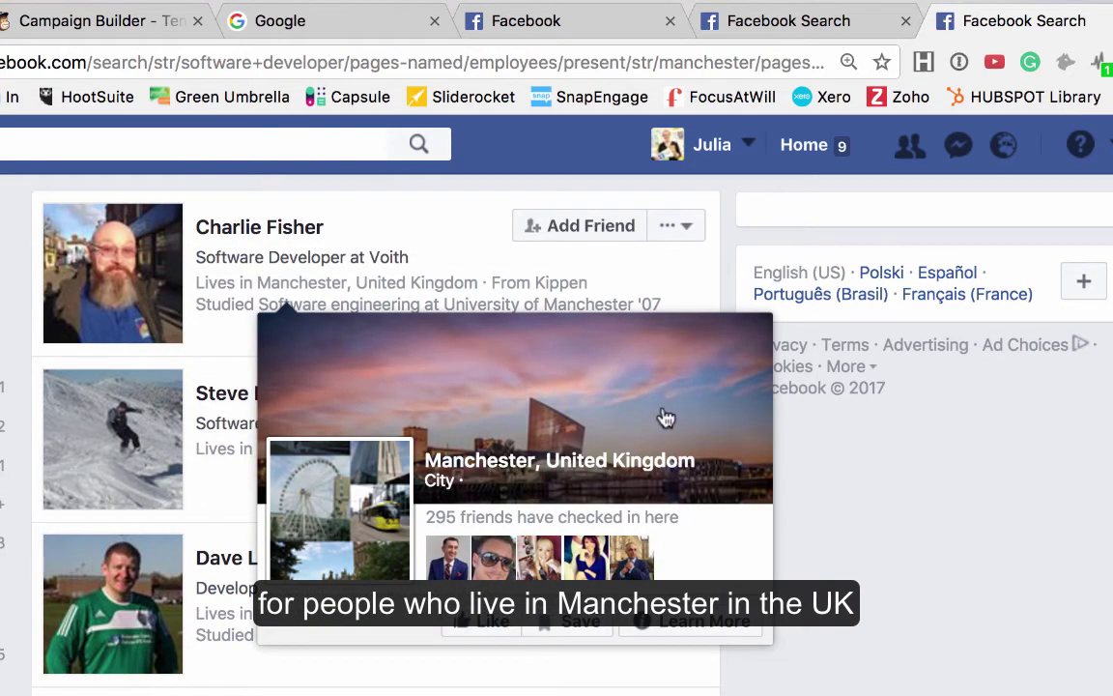
scroll(734, 624, down, 10)
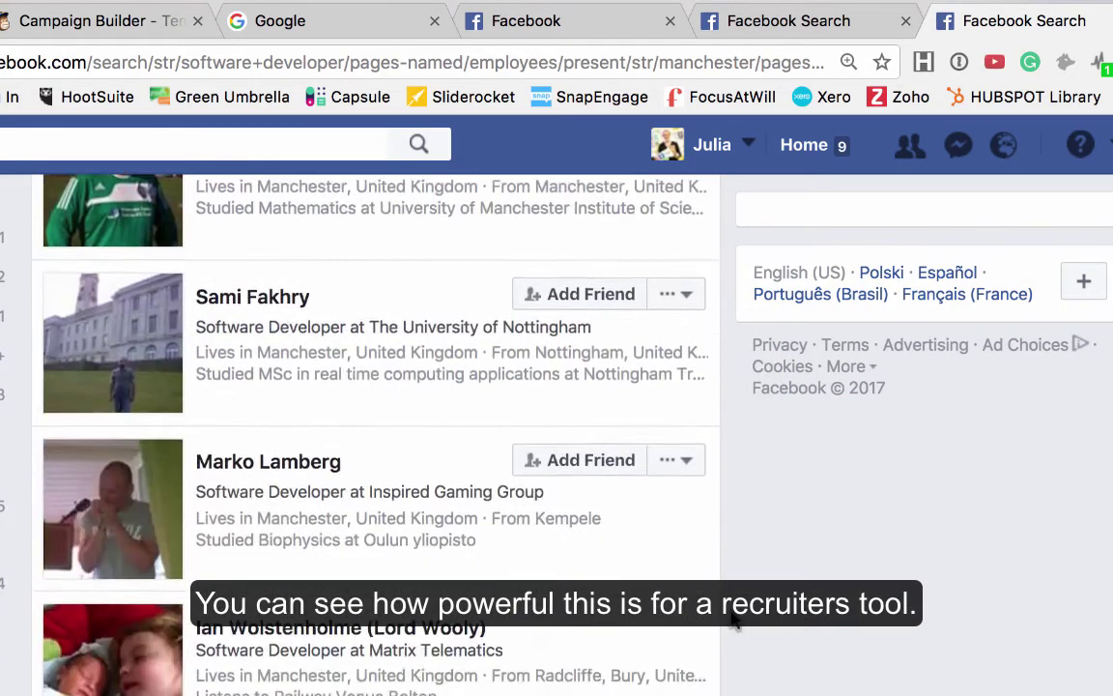
scroll(734, 624, down, 10)
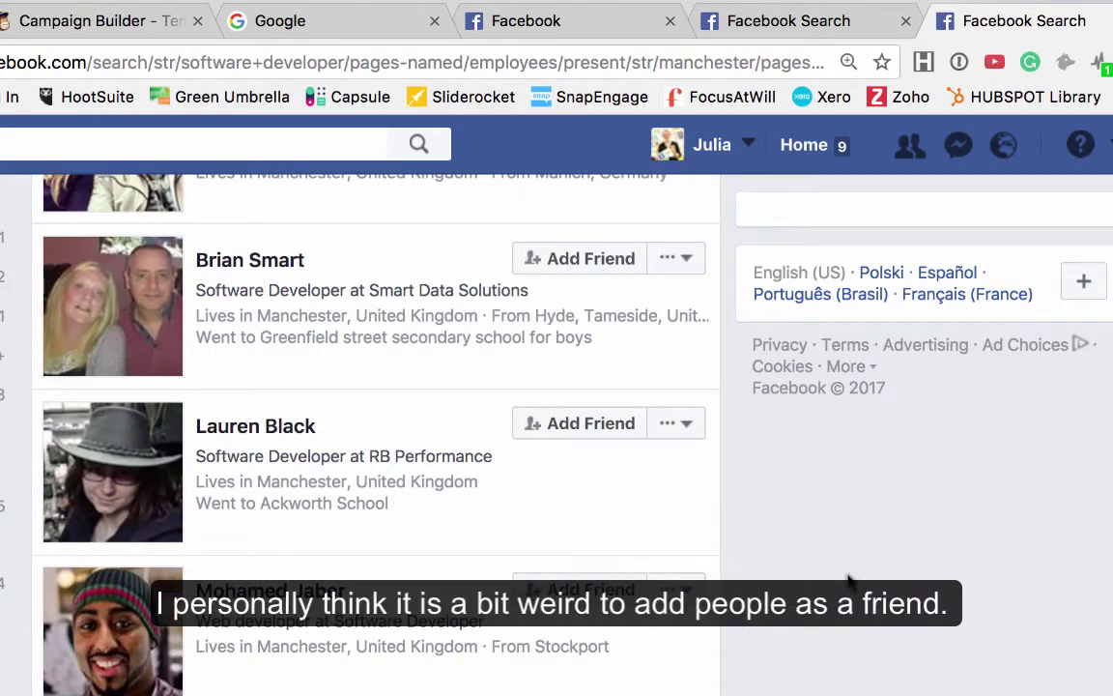
click(676, 589)
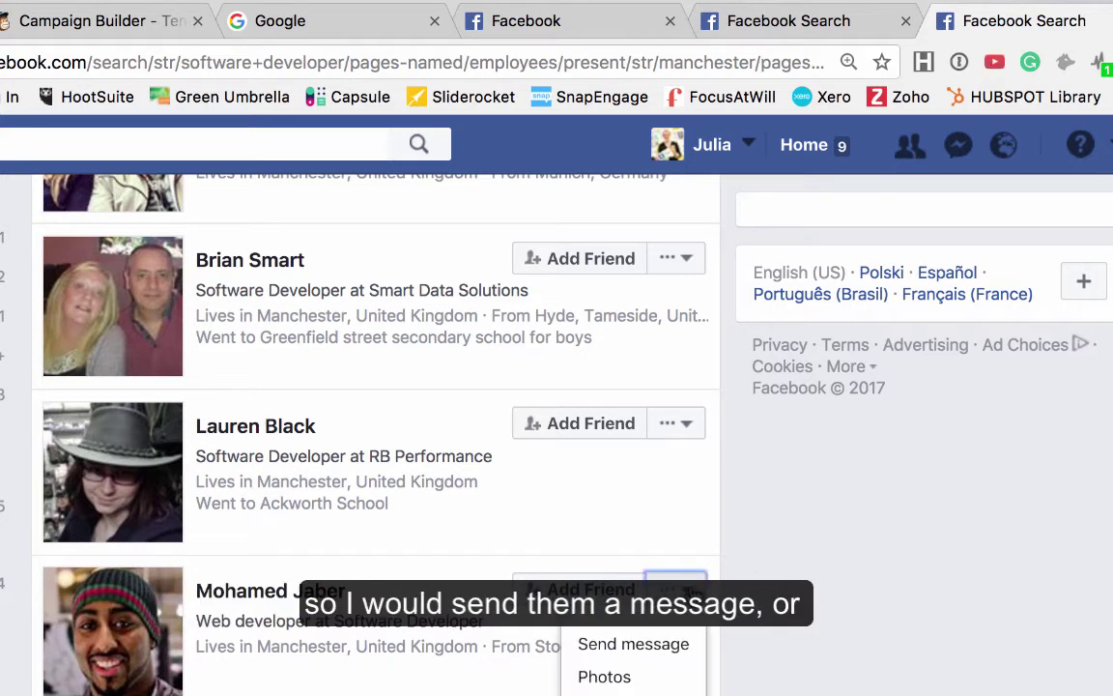
click(815, 656)
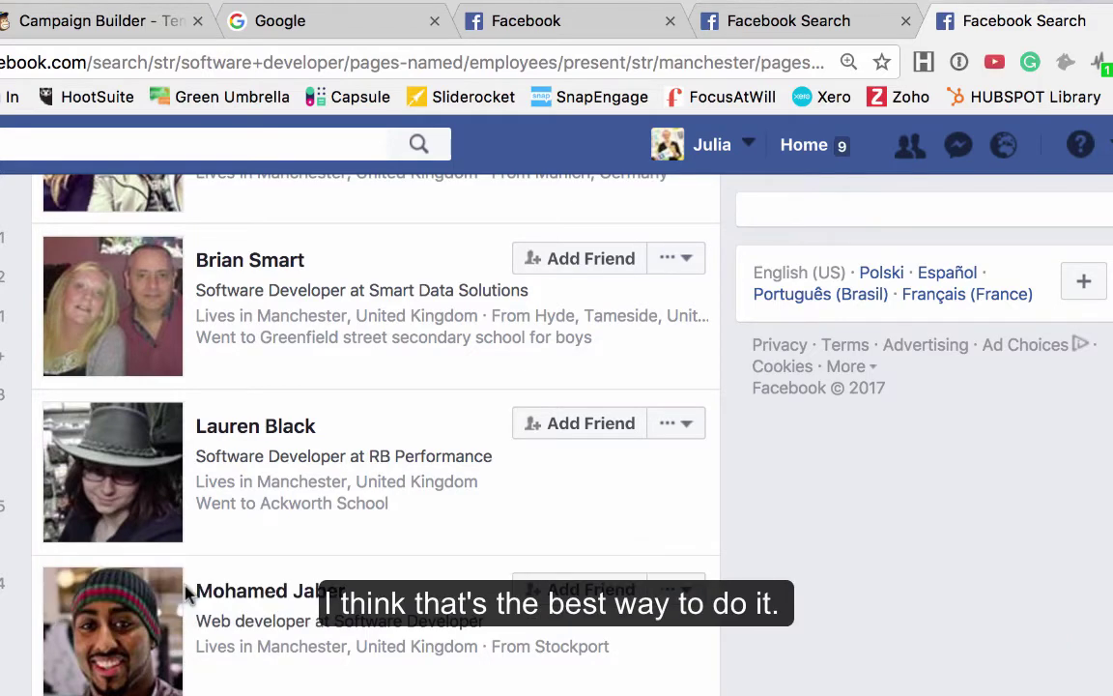
Scroll further through the results, then switch to the Google tab
scroll(758, 544, down, 5)
scroll(759, 545, down, 5)
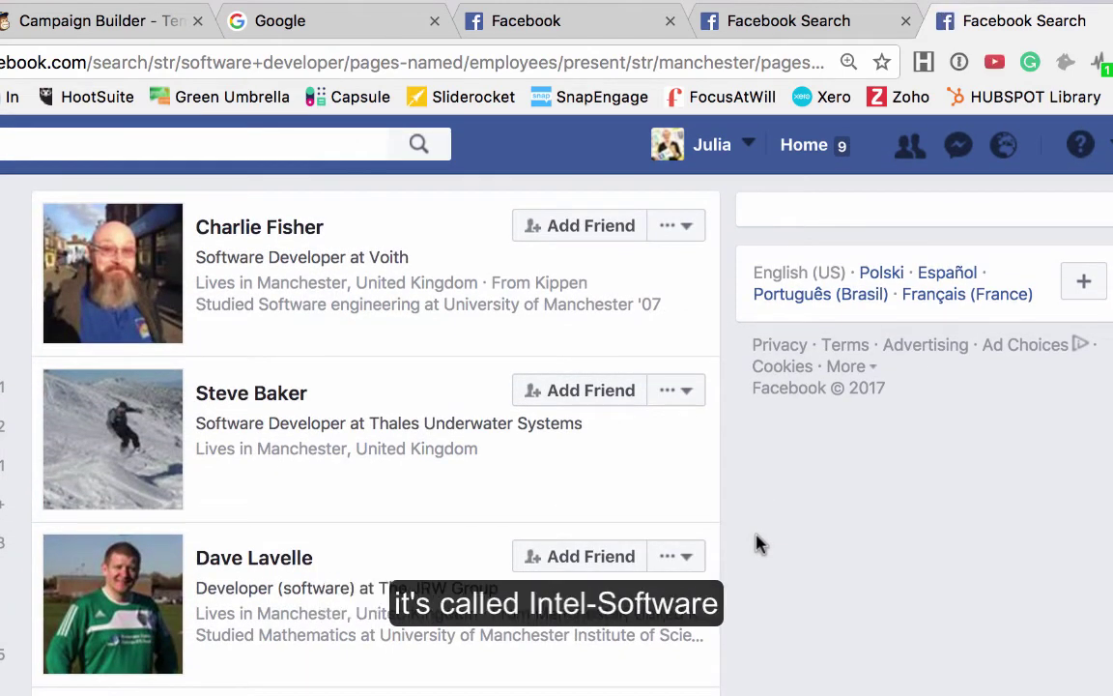
click(300, 23)
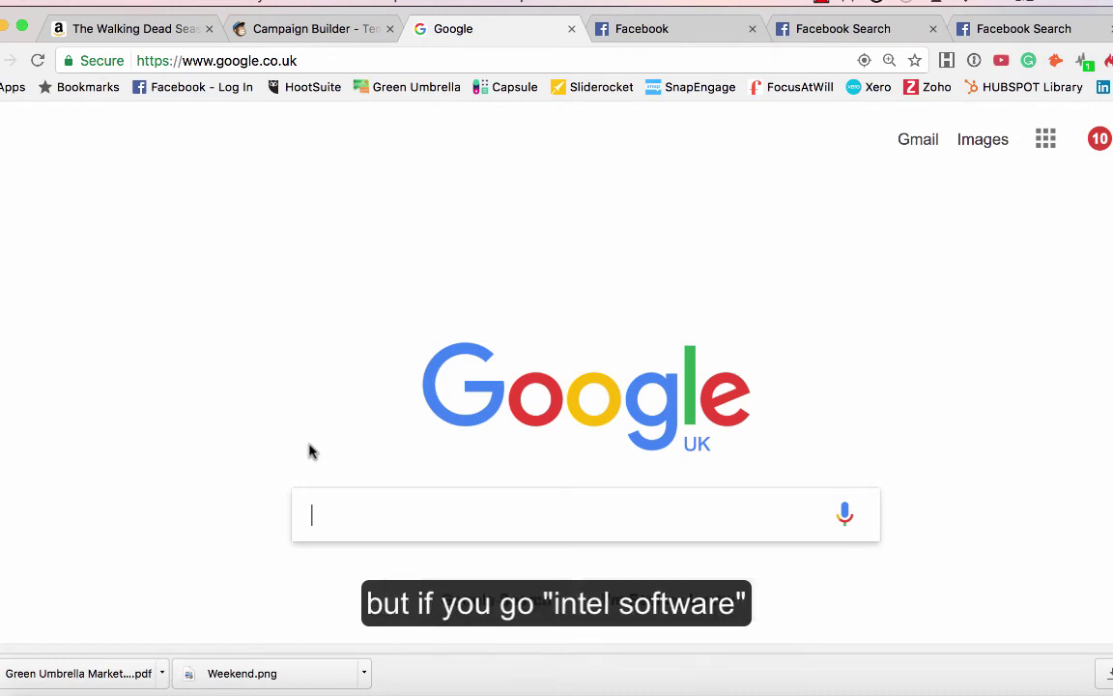
Search Google for 'intel software google chrome extension' and open the Intelligence Search Chrome Web Store result
text(intel so)
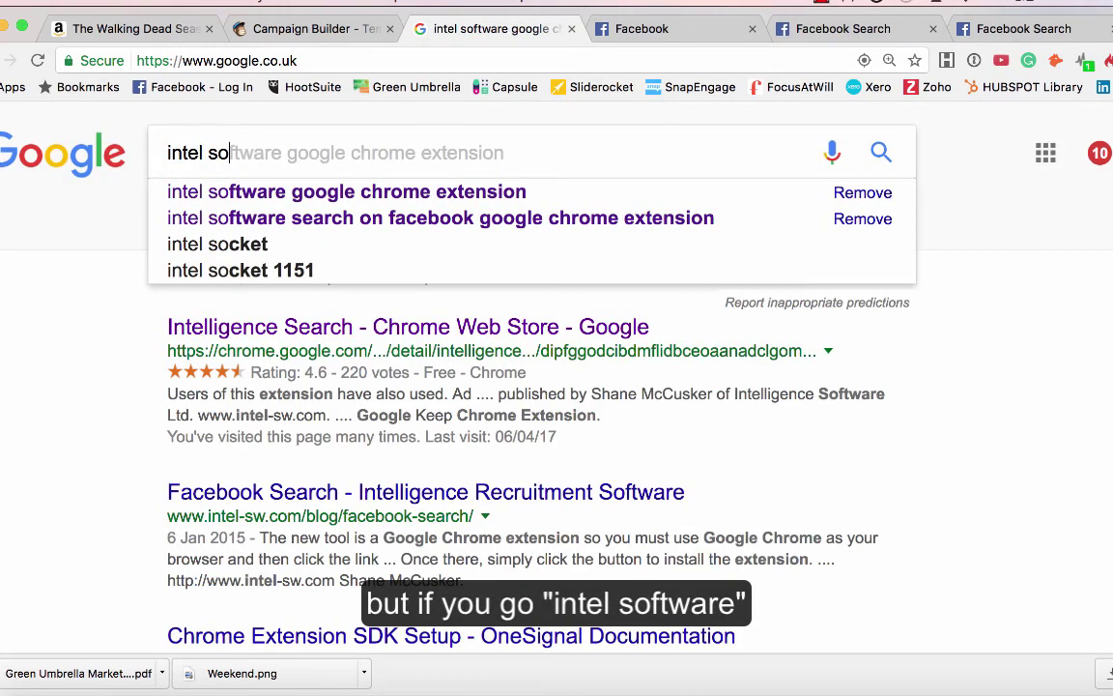
key(Down)
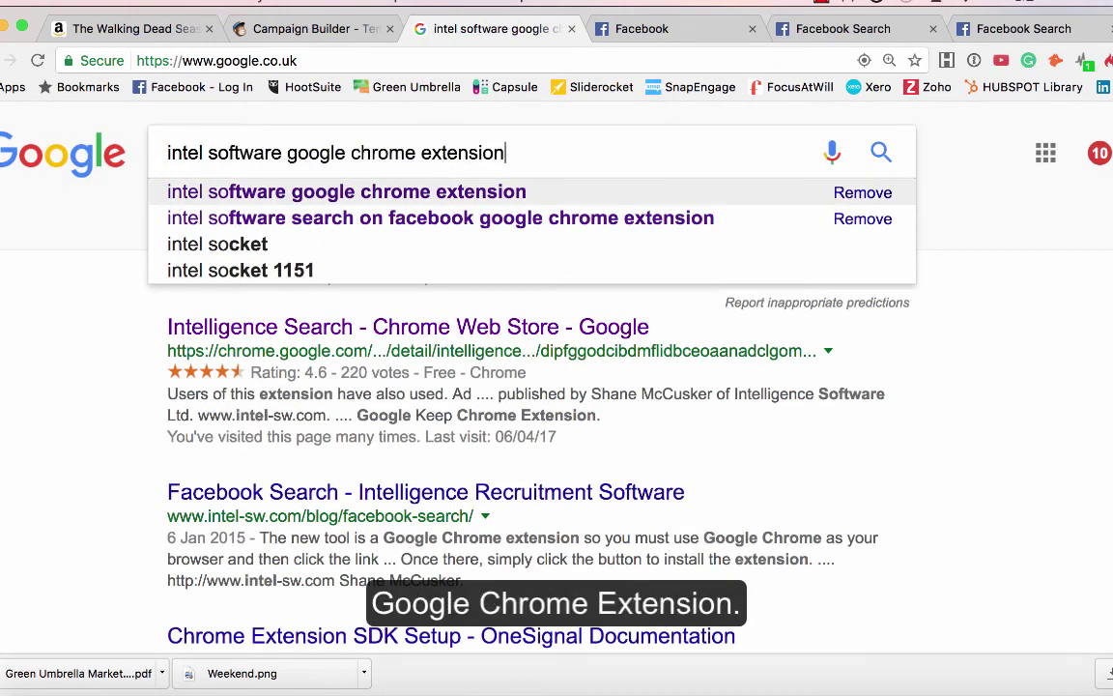
click(443, 197)
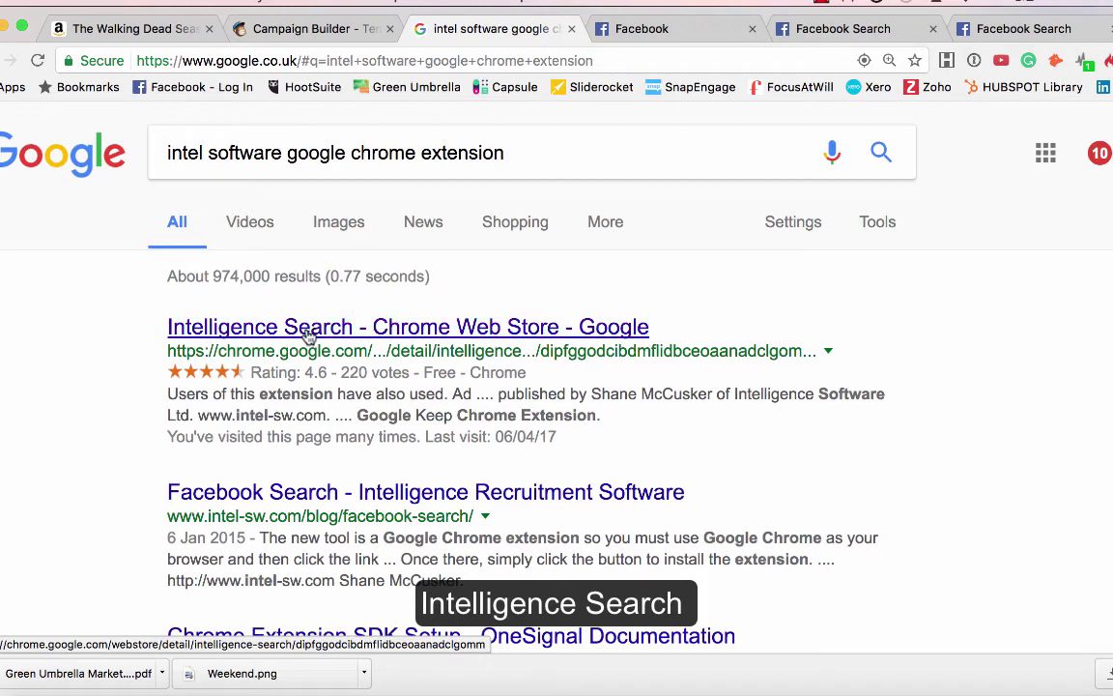
click(307, 332)
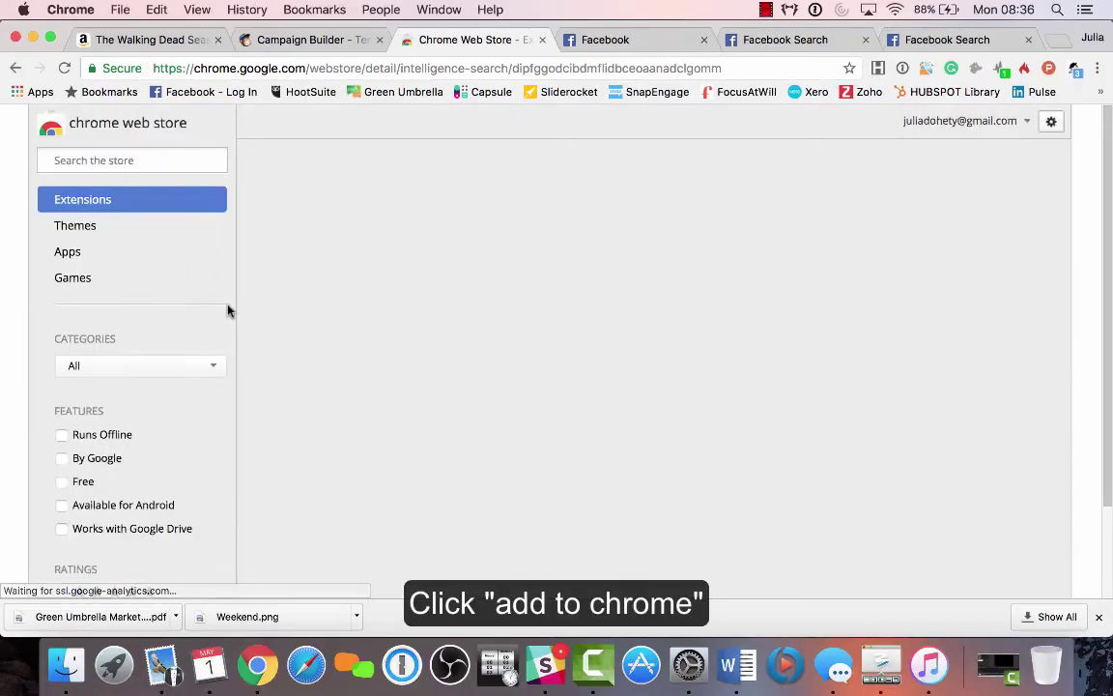